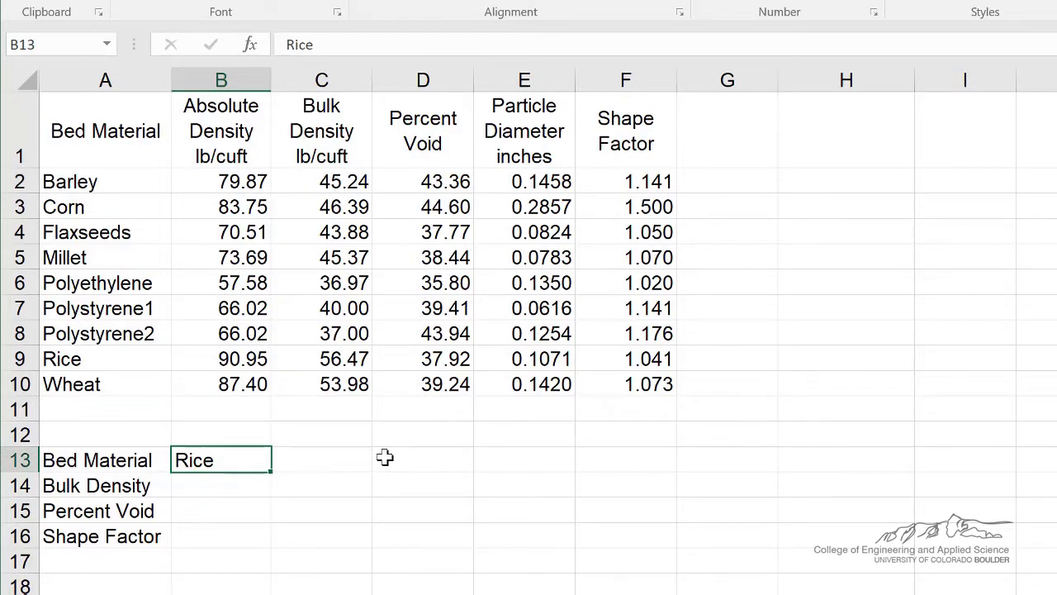
Select the material data in A2:F10 to check the range name assigned to it.
click(227, 489)
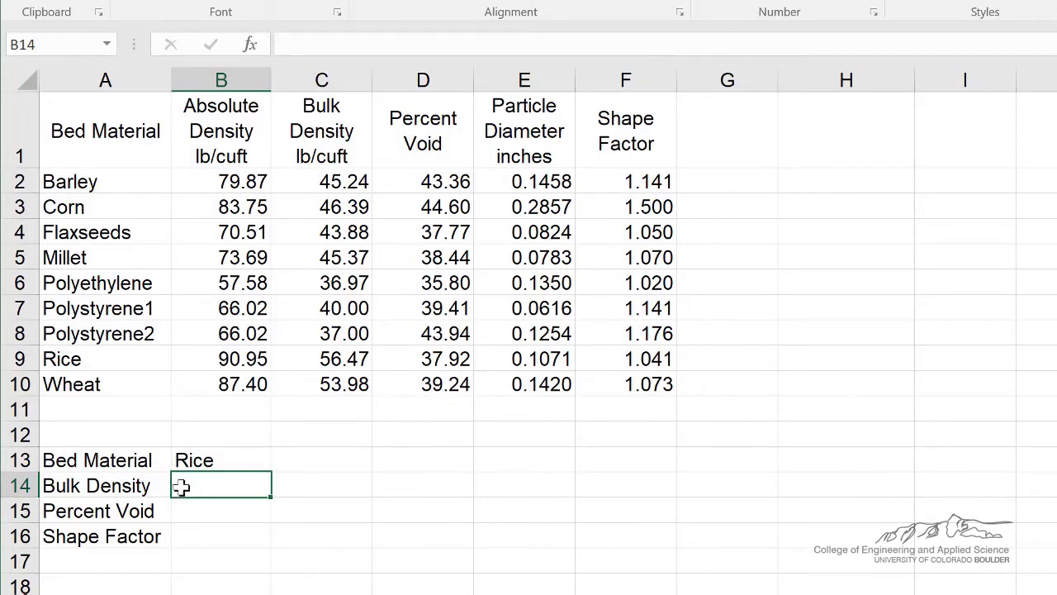
click(205, 460)
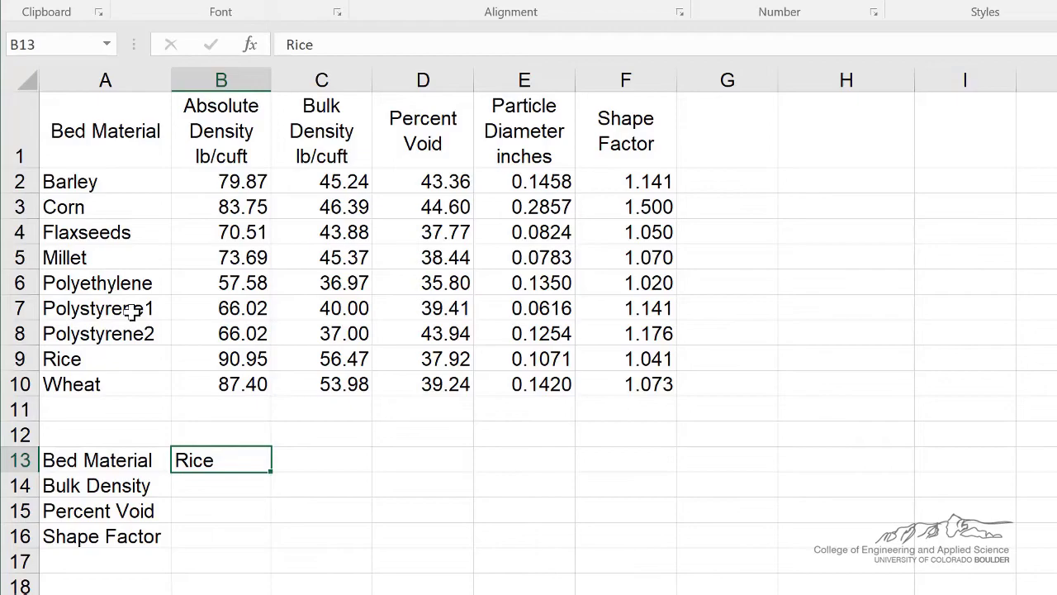
drag(120, 185, 584, 366)
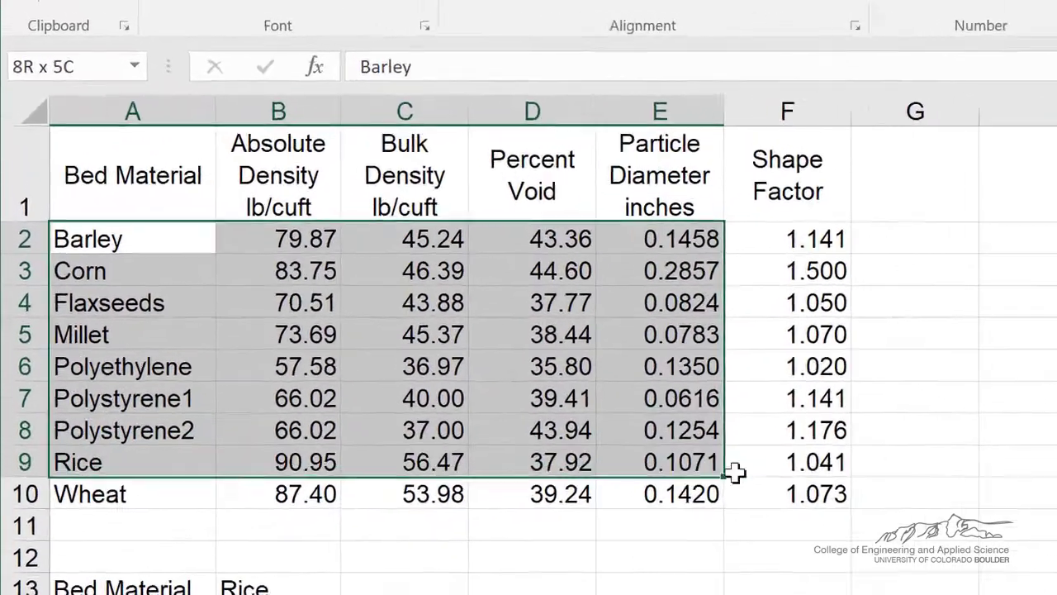
drag(735, 470, 767, 483)
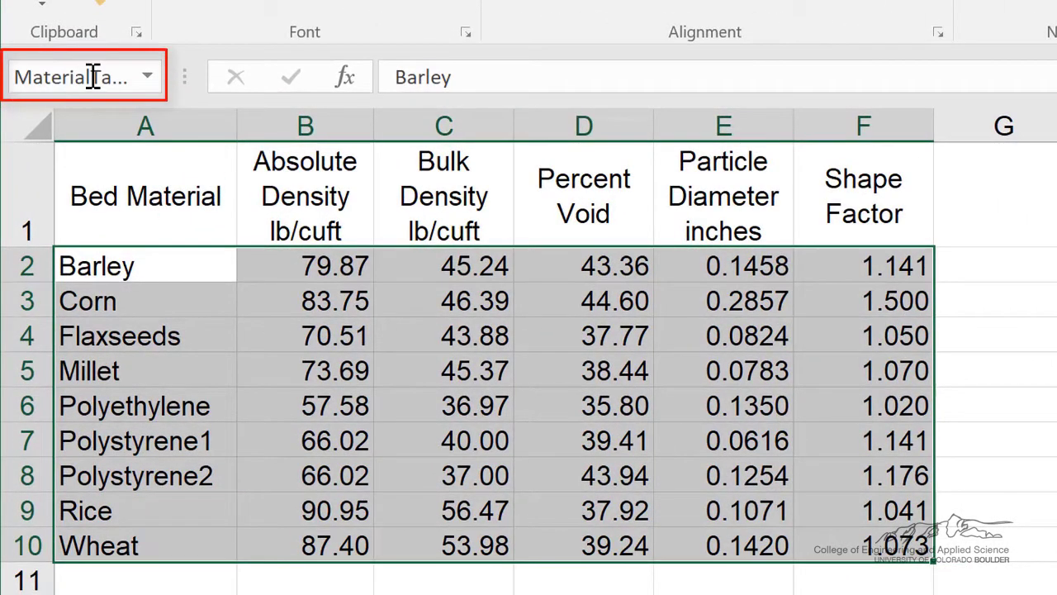
Enter =VLOOKUP(B13,MaterialTable,3,FALSE) in B14 to look up the bulk density of the bed material.
click(302, 441)
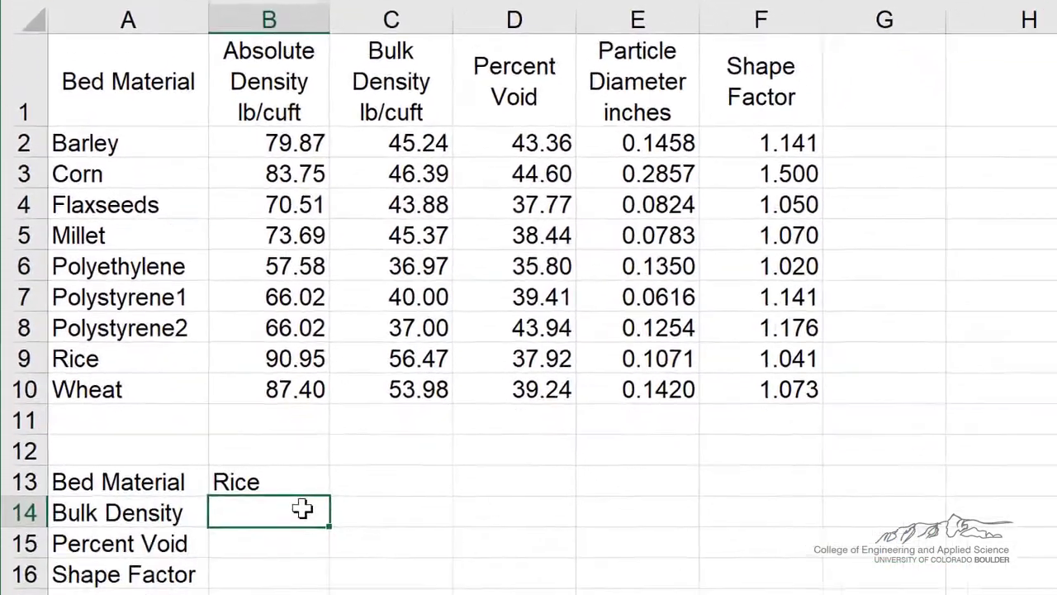
text(=vlooku)
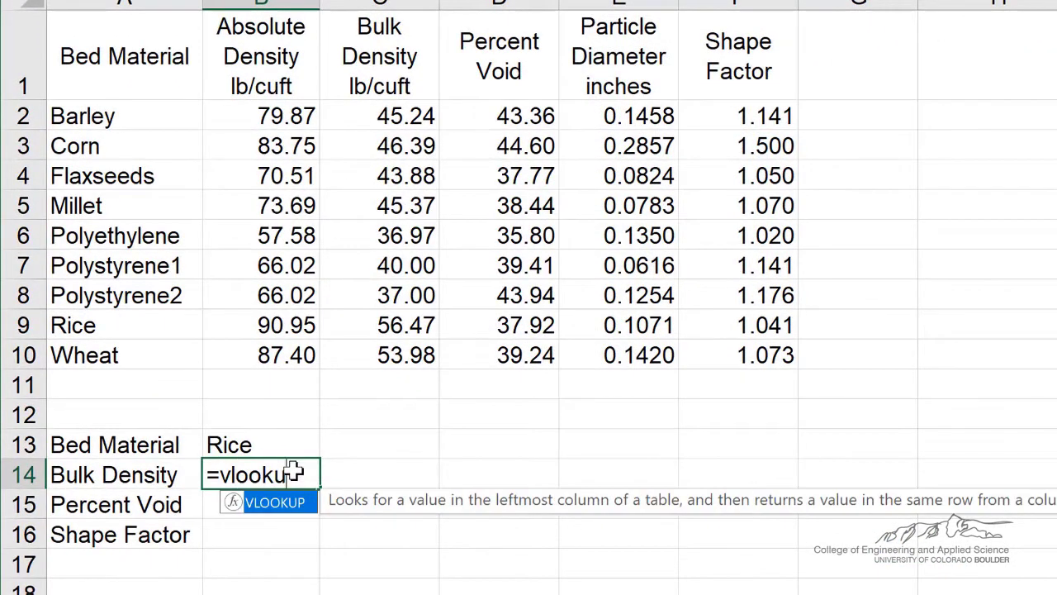
text(p()
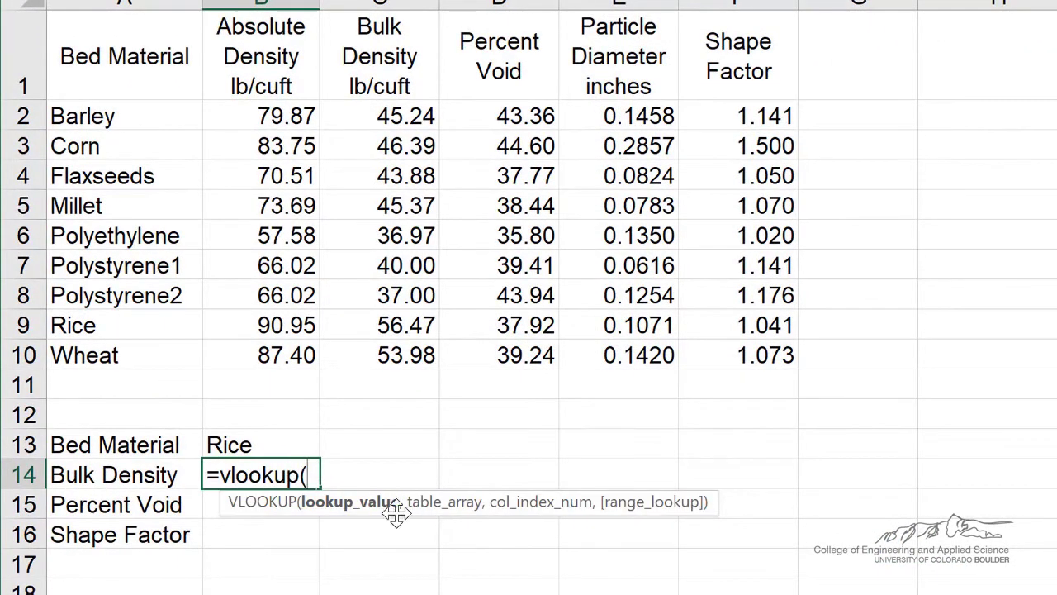
click(261, 446)
text(,)
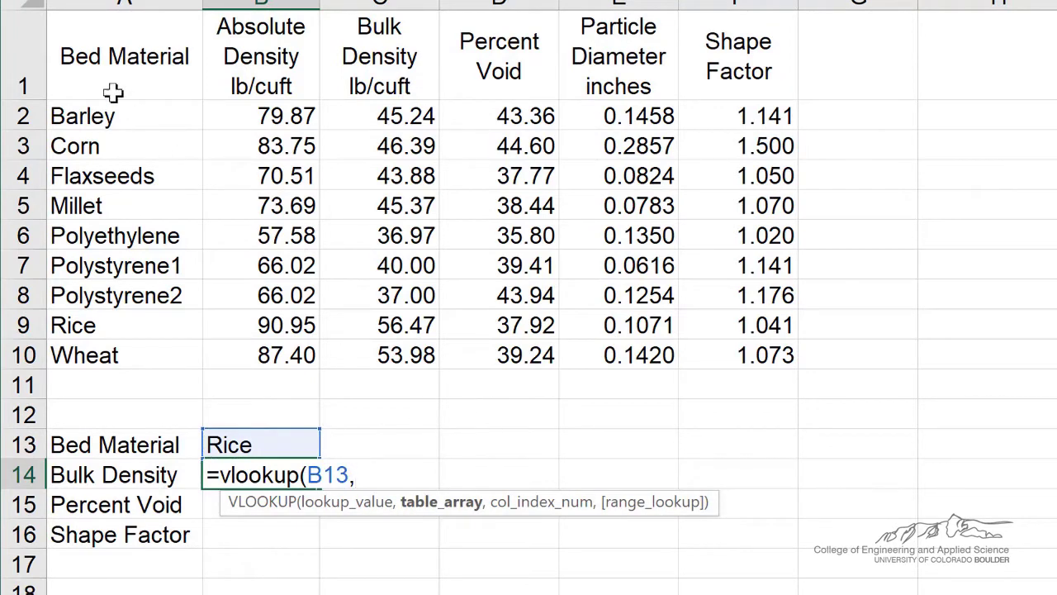
drag(120, 118, 703, 350)
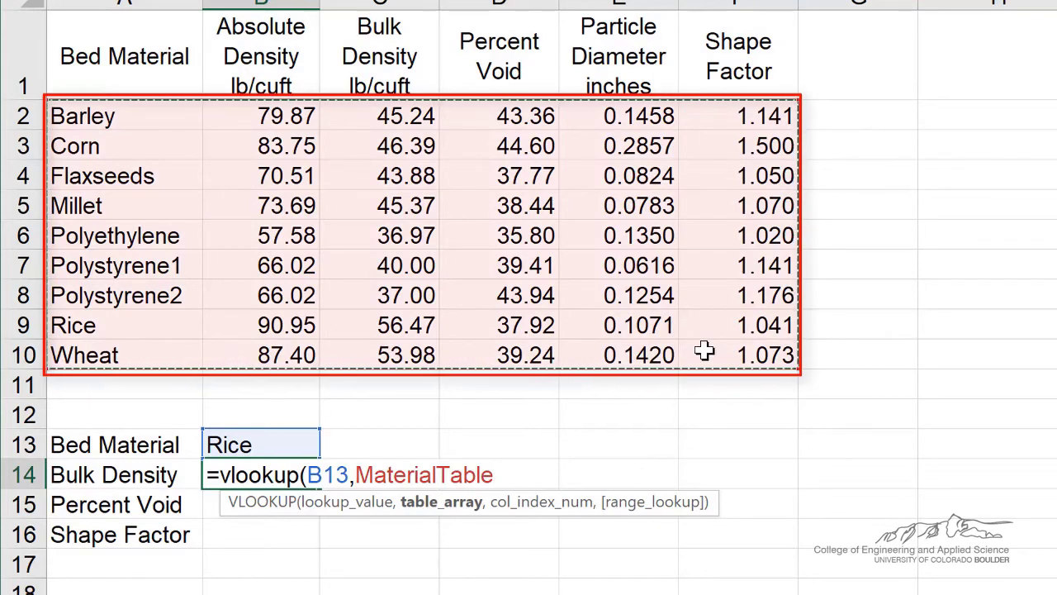
text(,)
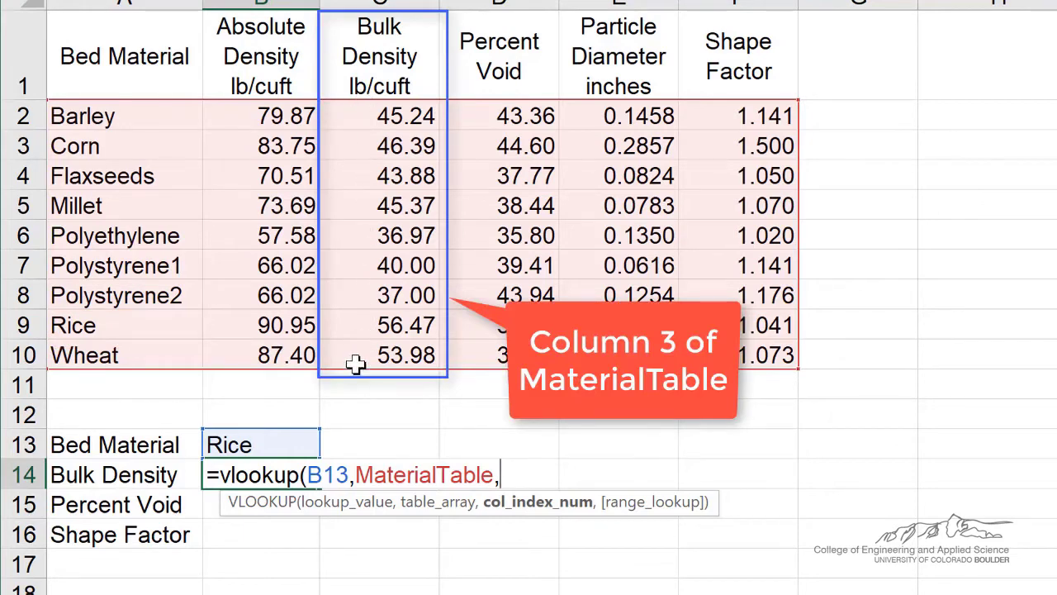
text(3,fal)
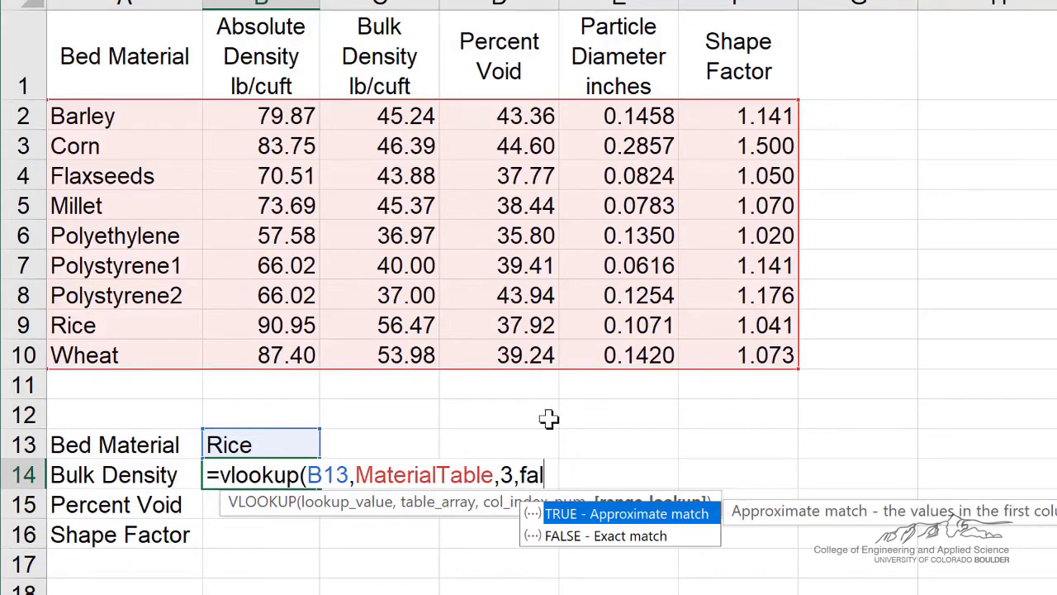
text(se))
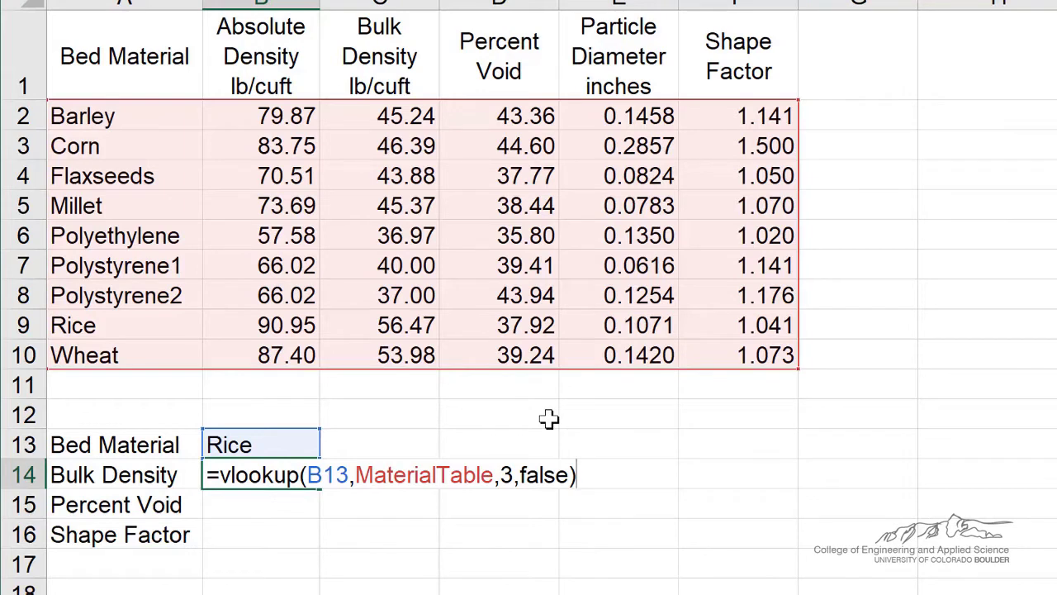
key(Return)
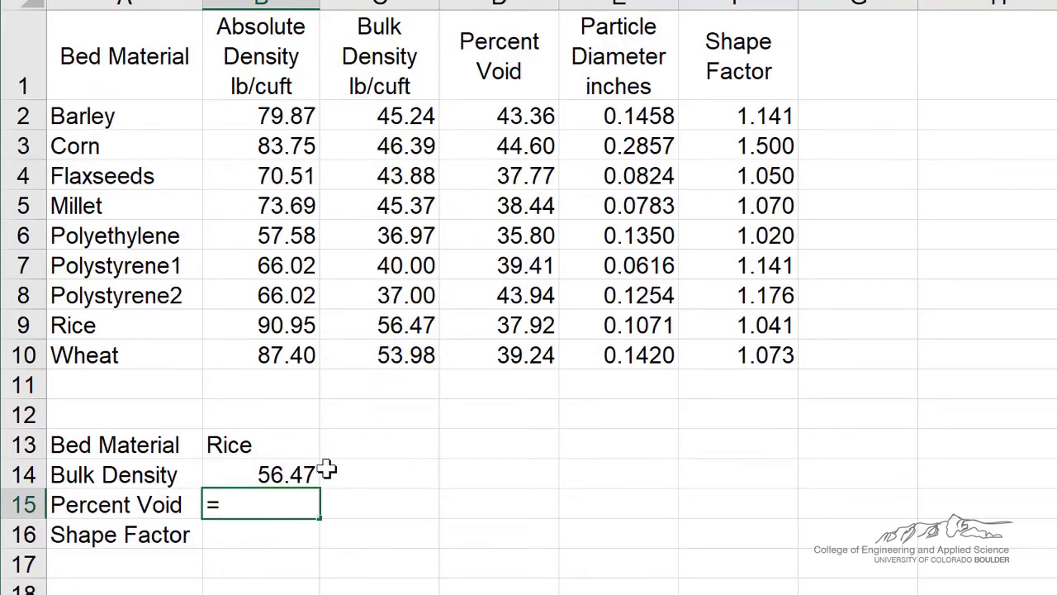
Enter =VLOOKUP(B13,MaterialTable,4,FALSE) in B15 to look up the percent void with an exact match.
text(vlookup()
click(243, 443)
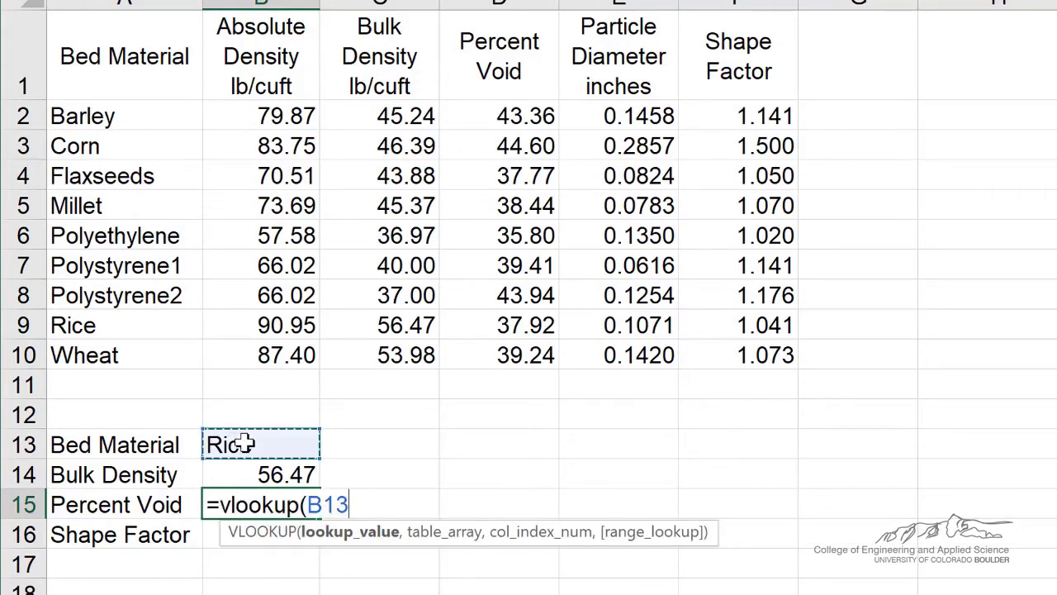
text(,)
drag(185, 114, 696, 349)
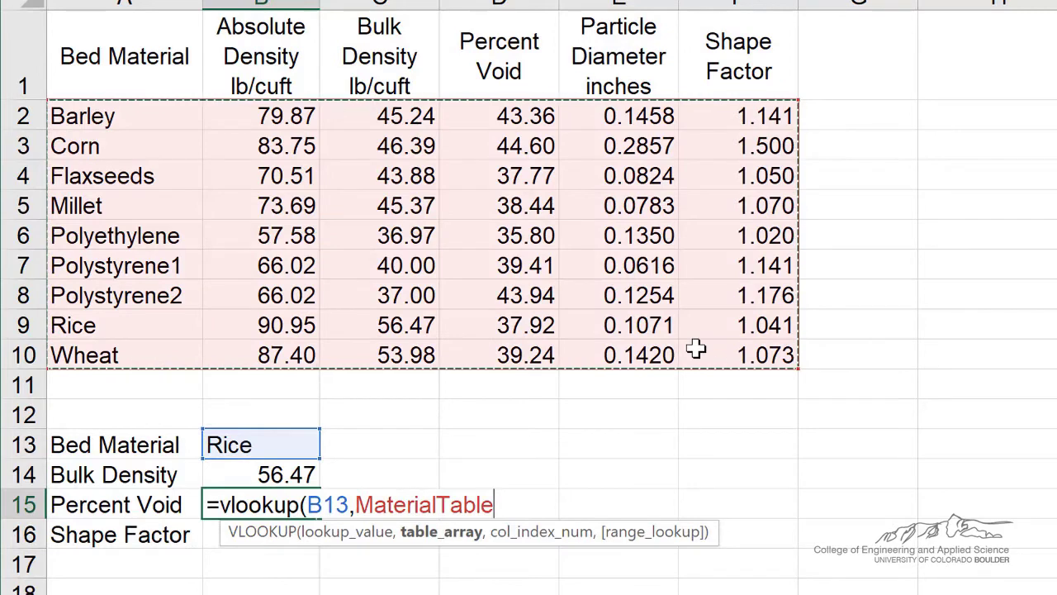
text(,)
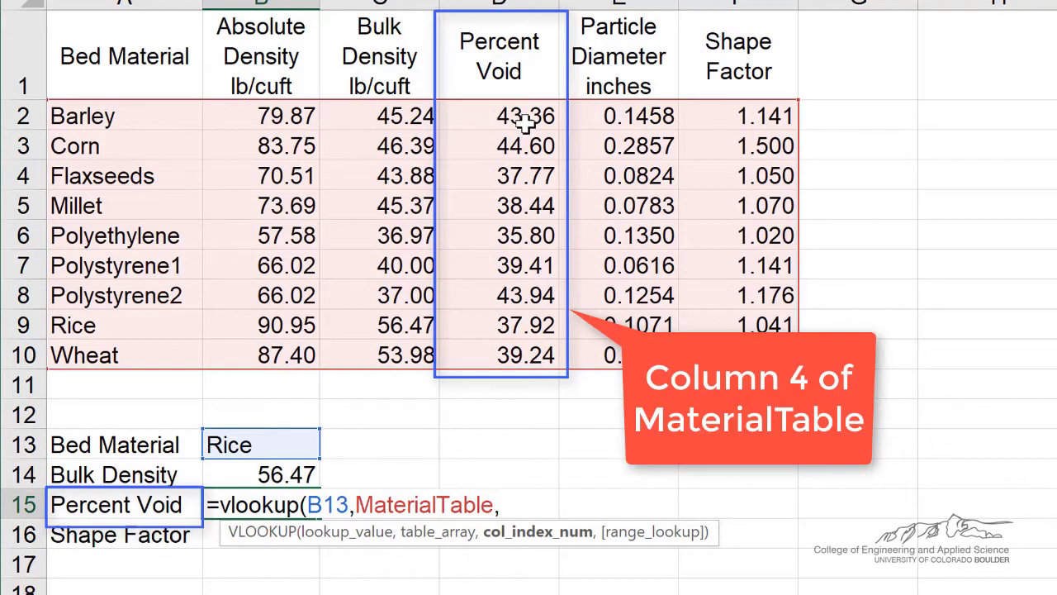
text(4,false))
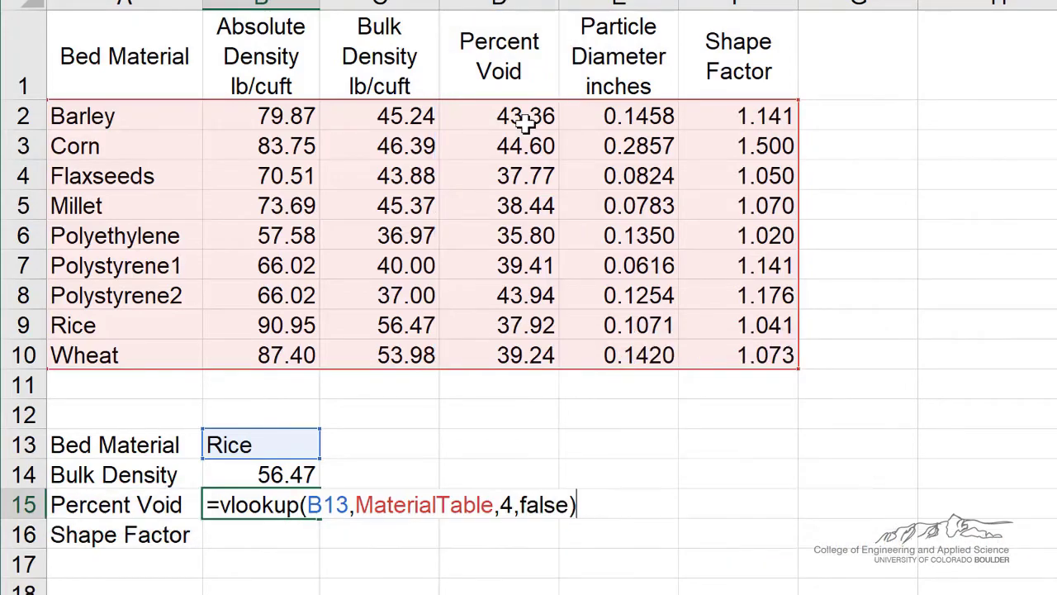
key(Return)
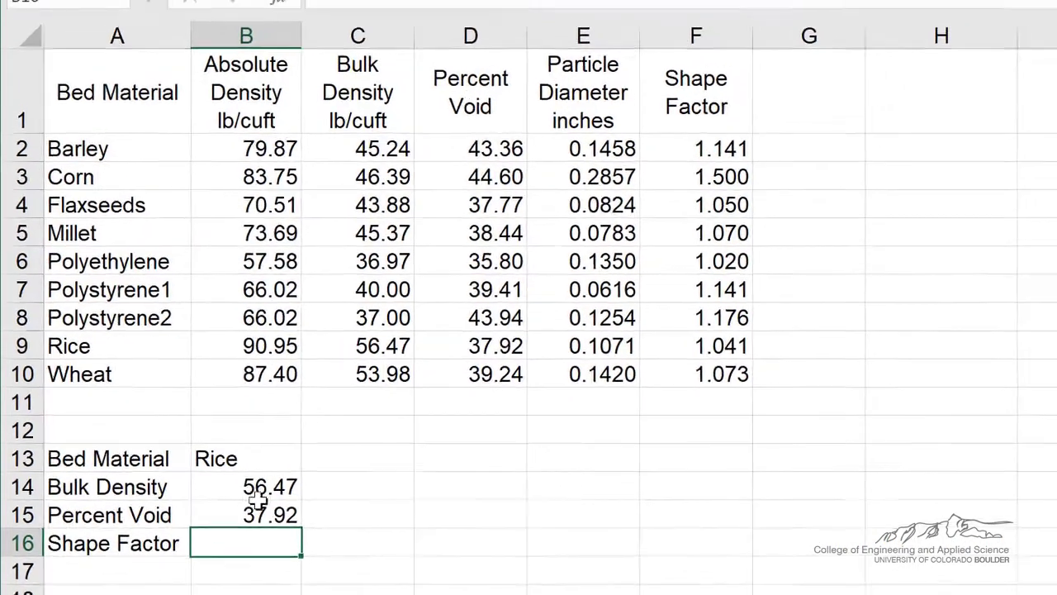
Change the match argument of the bulk density formula in B14 from exact to approximate by setting it to TRUE.
click(252, 474)
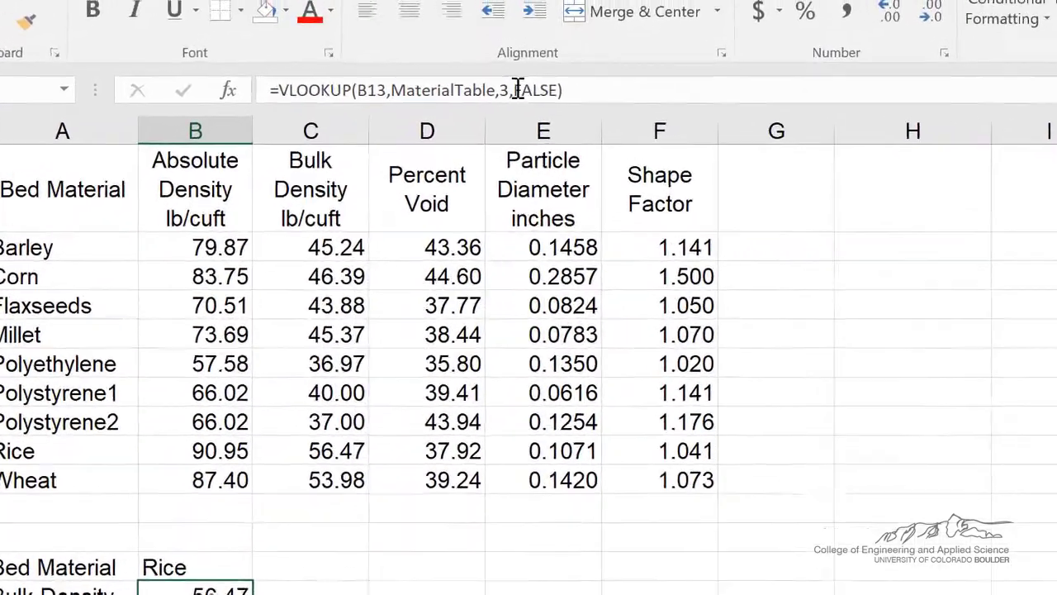
drag(518, 89, 556, 90)
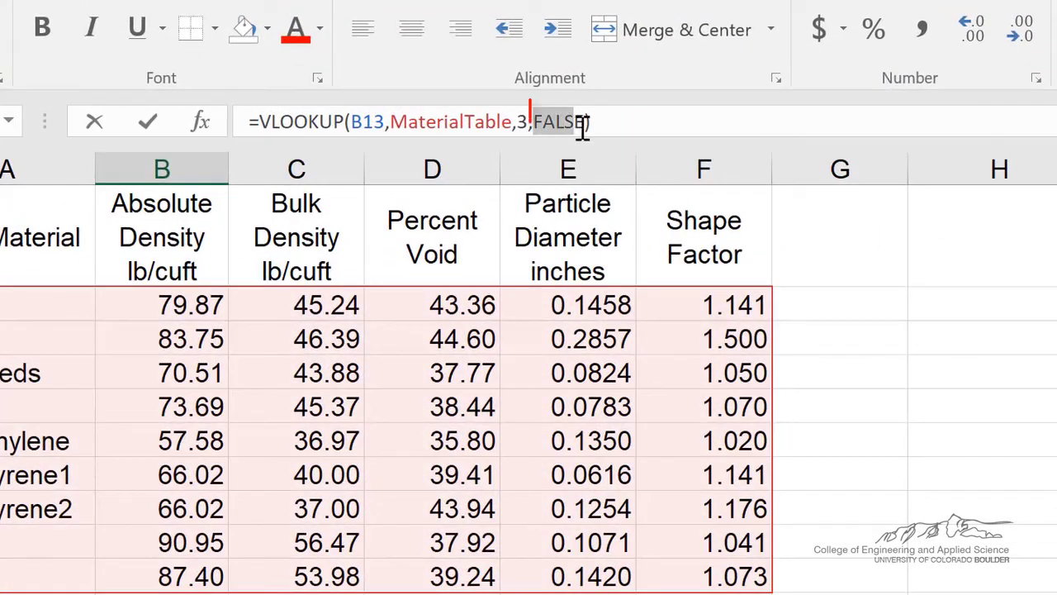
text(T)
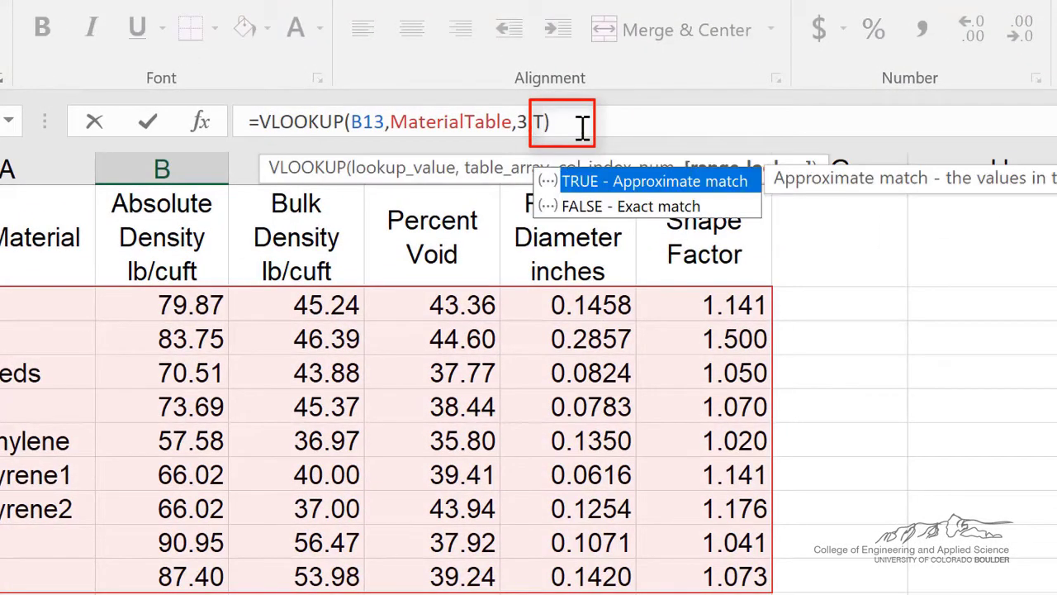
text(rue)
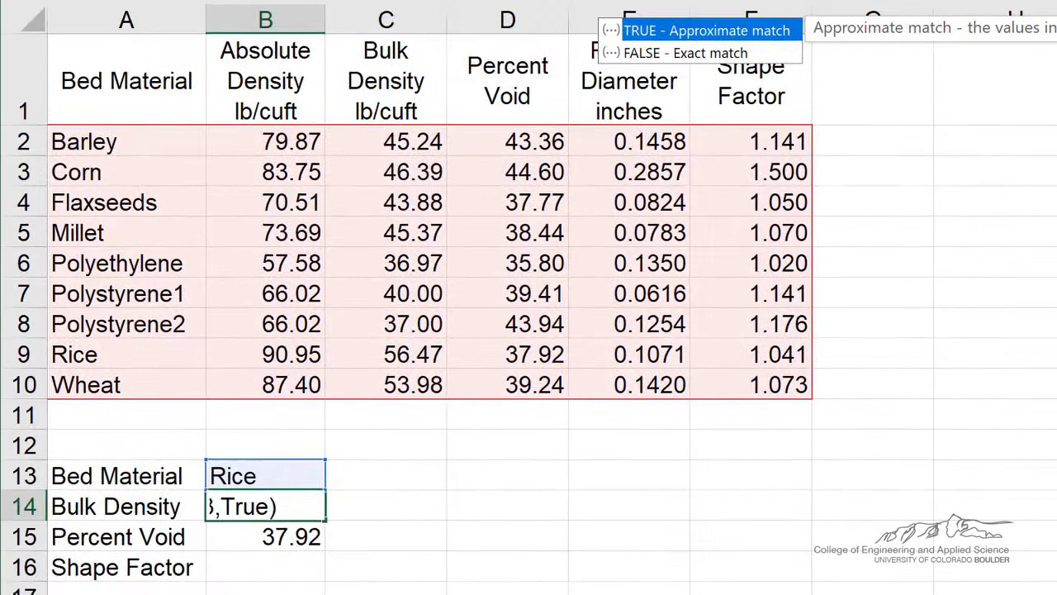
Enter the misspelled material Ribe in B13 and compare the bulk density and percent void lookups against the table.
click(264, 475)
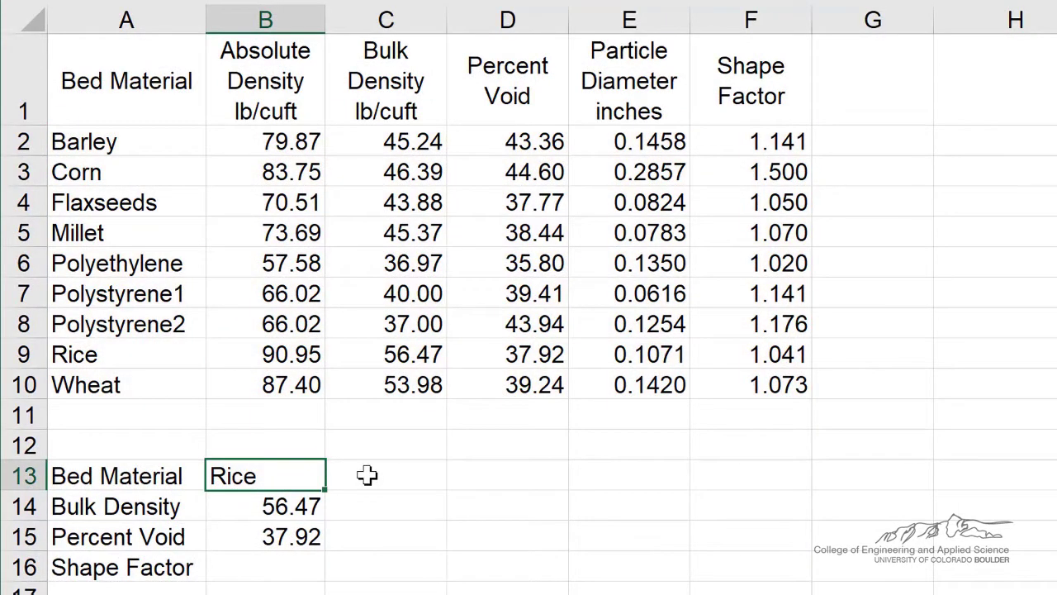
text(Ribe)
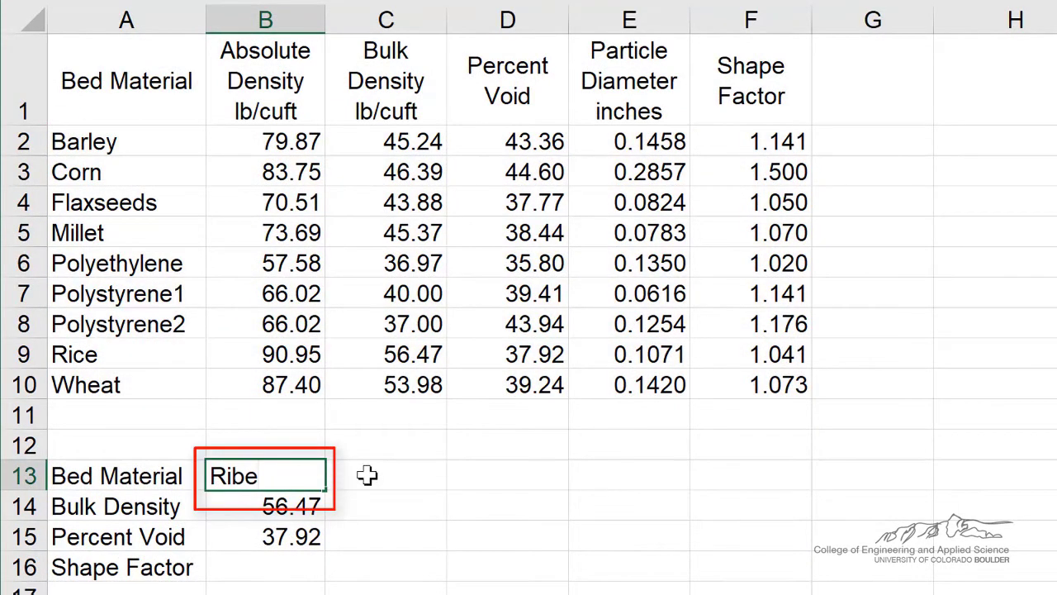
key(Return)
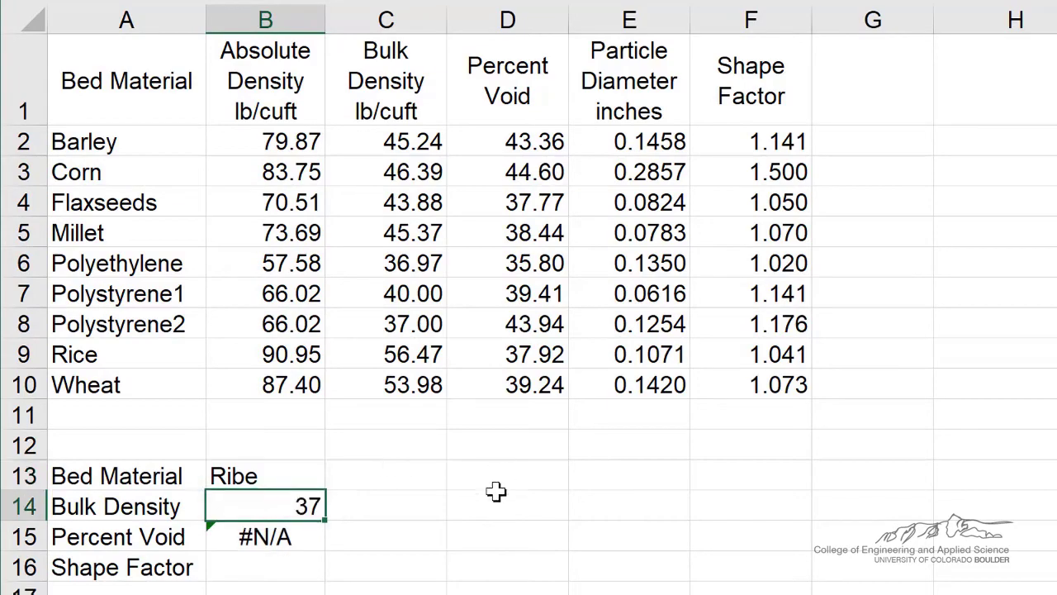
click(257, 538)
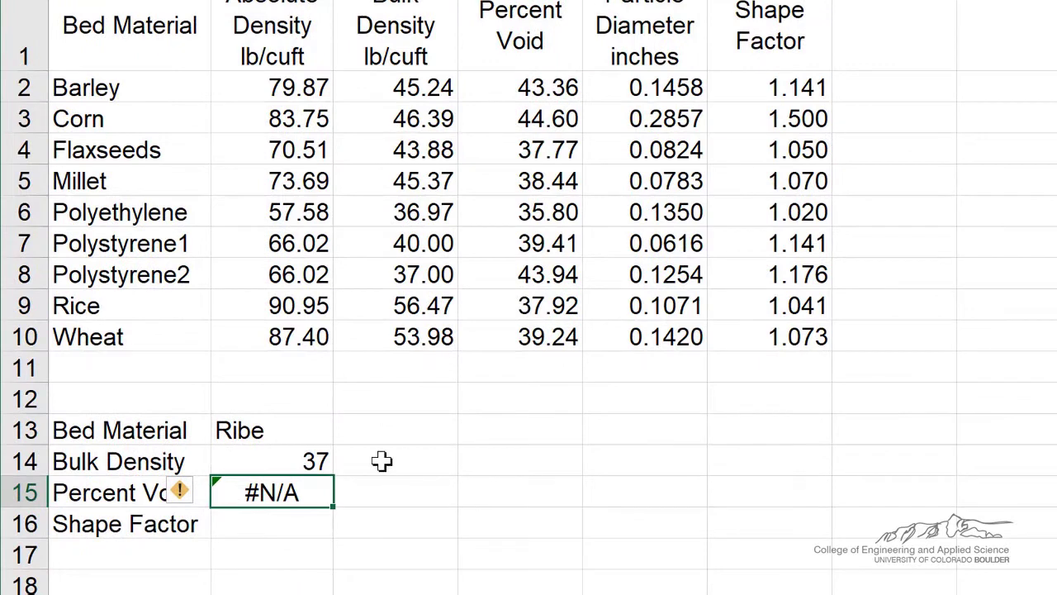
click(284, 459)
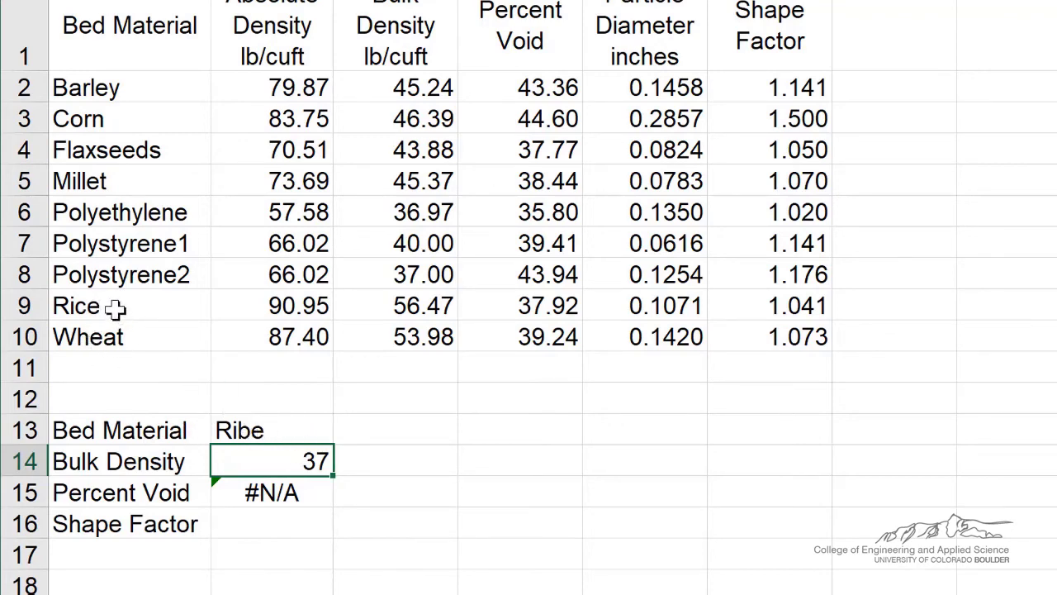
click(103, 275)
click(415, 278)
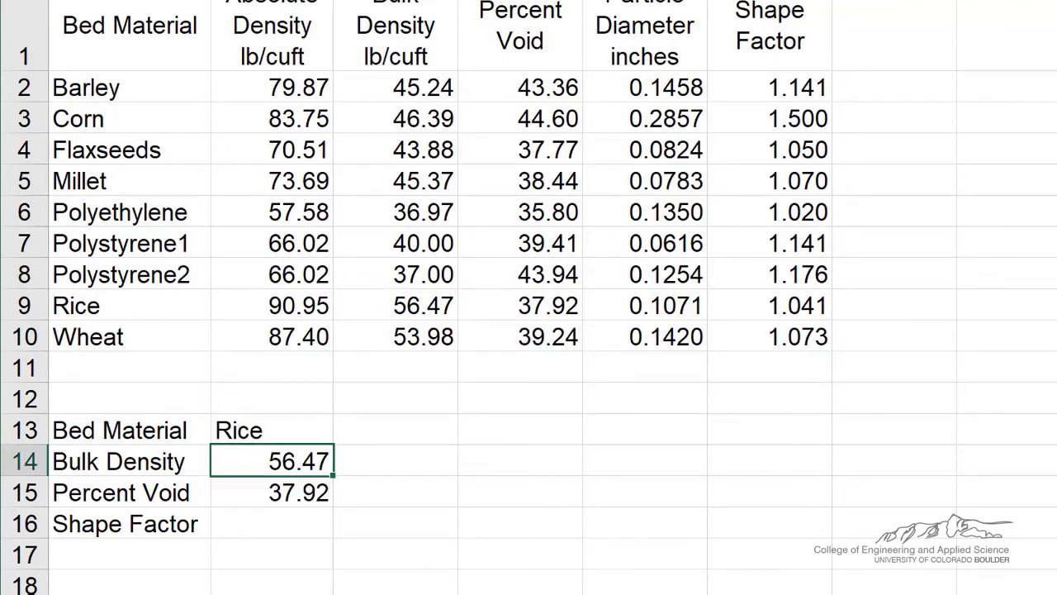
Set the match argument of the bulk density formula in B14 to FALSE for an exact match.
key(F2)
key(Left)
key(BackSpace)
key(BackSpace)
key(BackSpace)
key(BackSpace)
text(false)
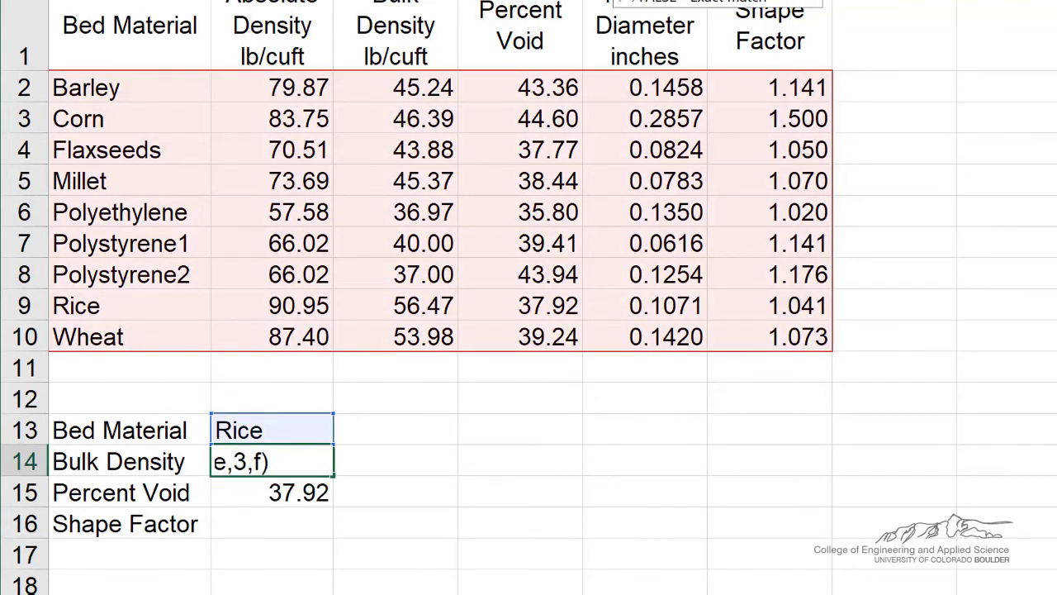
key(Return)
Enter =VLOOKUP(B13,MaterialTable,6,FALSE) in B16 to look up the shape factor of the bed material.
click(272, 520)
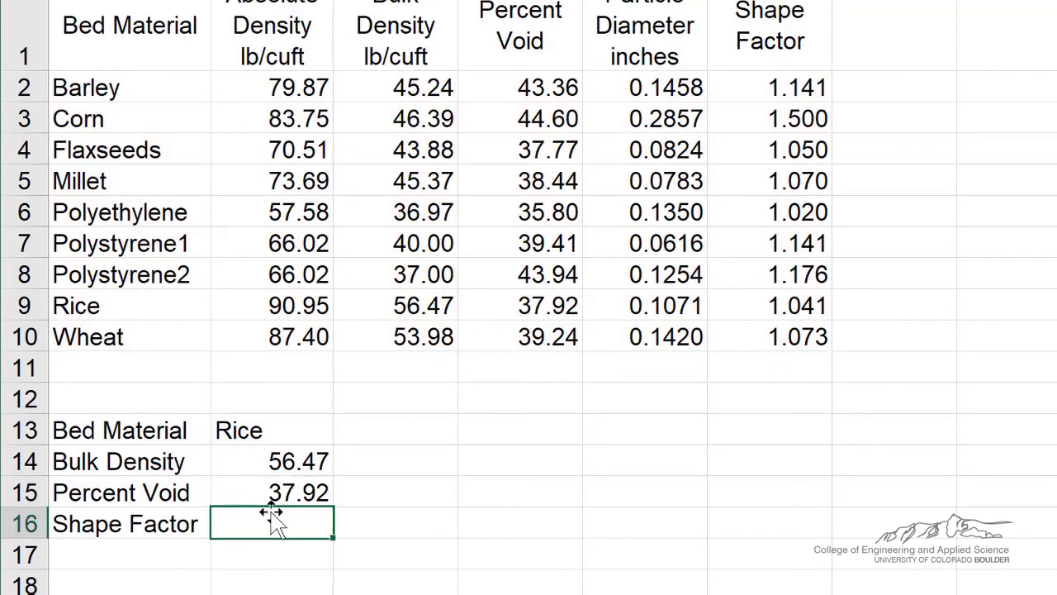
text(=vlo)
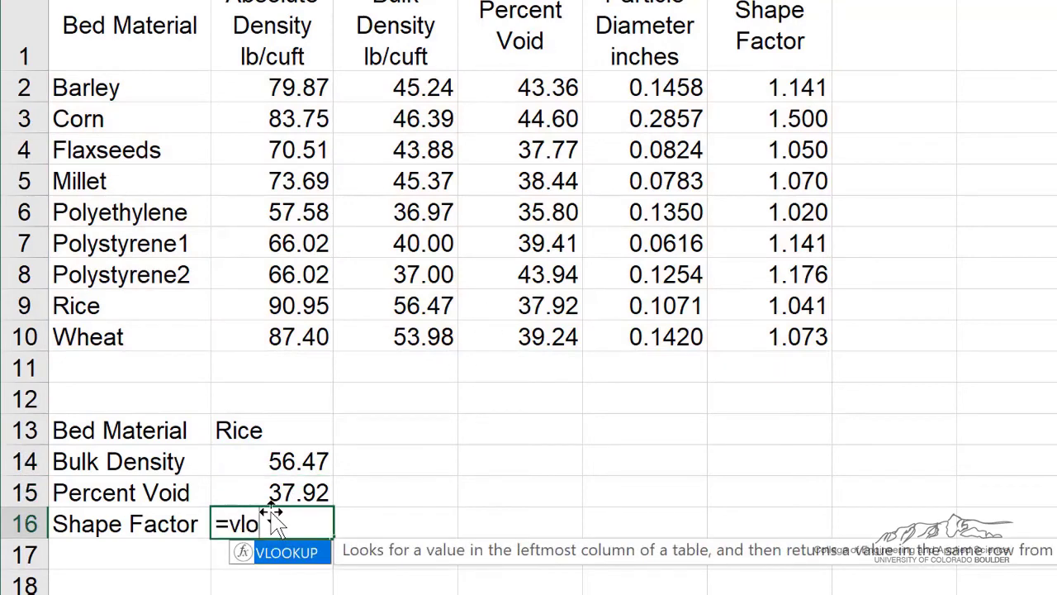
text(okuop)
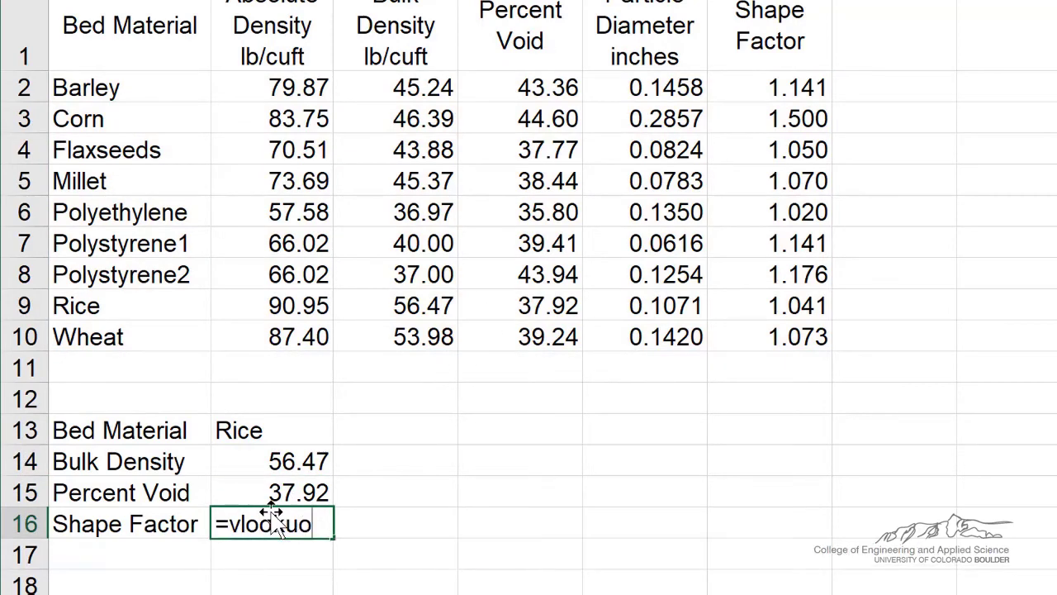
key(BackSpace)
text(p()
click(278, 441)
text(,)
drag(82, 83, 764, 343)
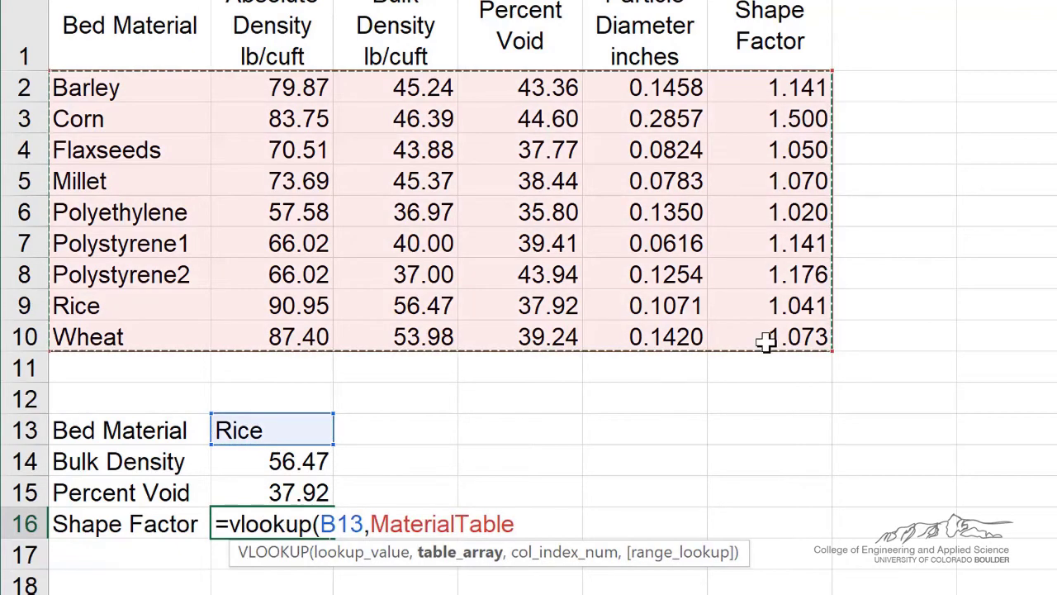
text(,)
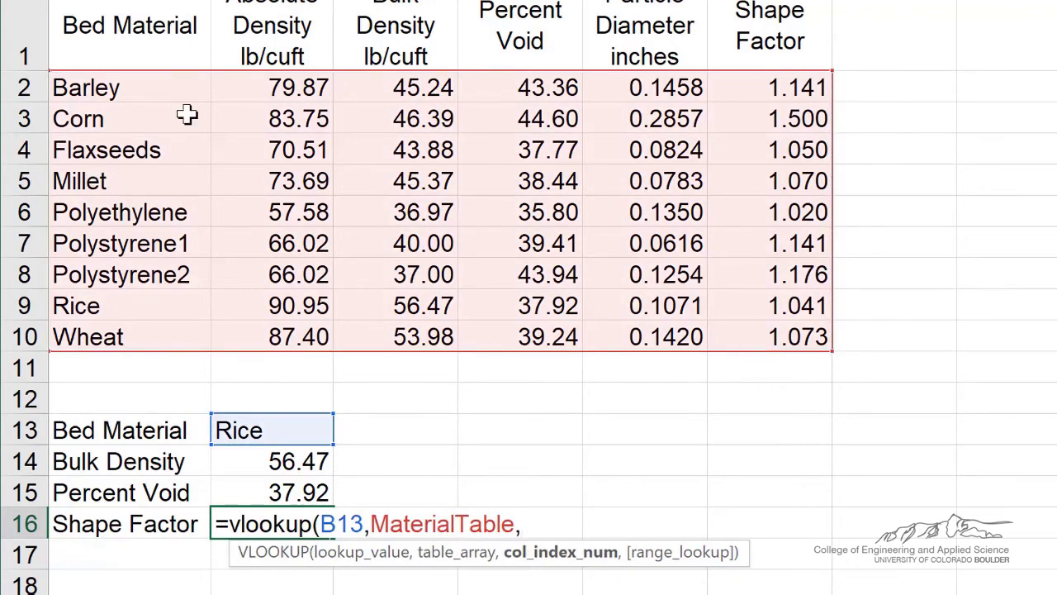
text(6,false)
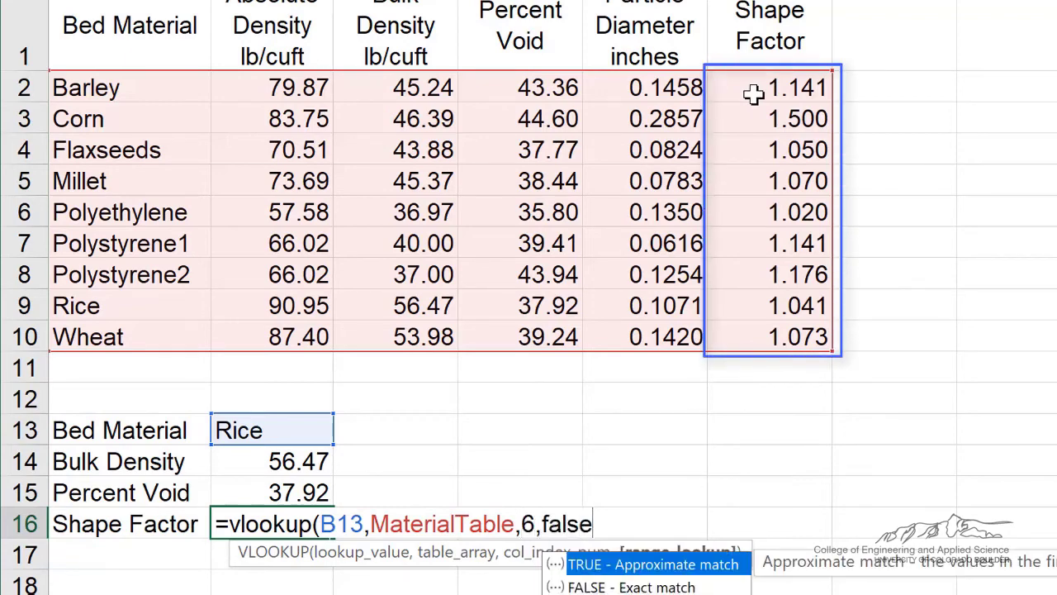
key(Return)
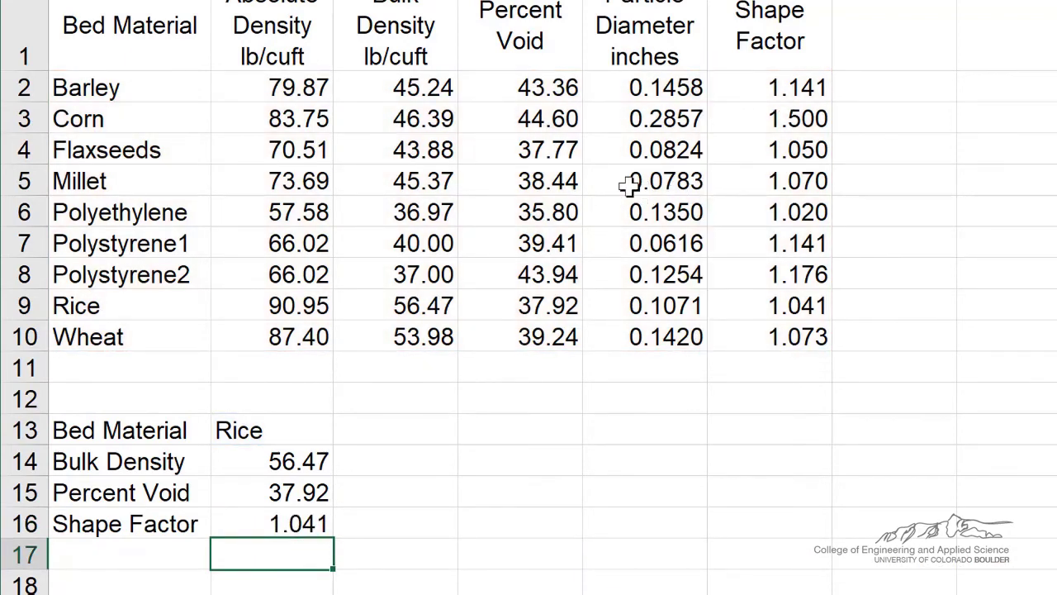
Change the bed material in B13 to Wheat to test the three lookup formulas.
click(252, 430)
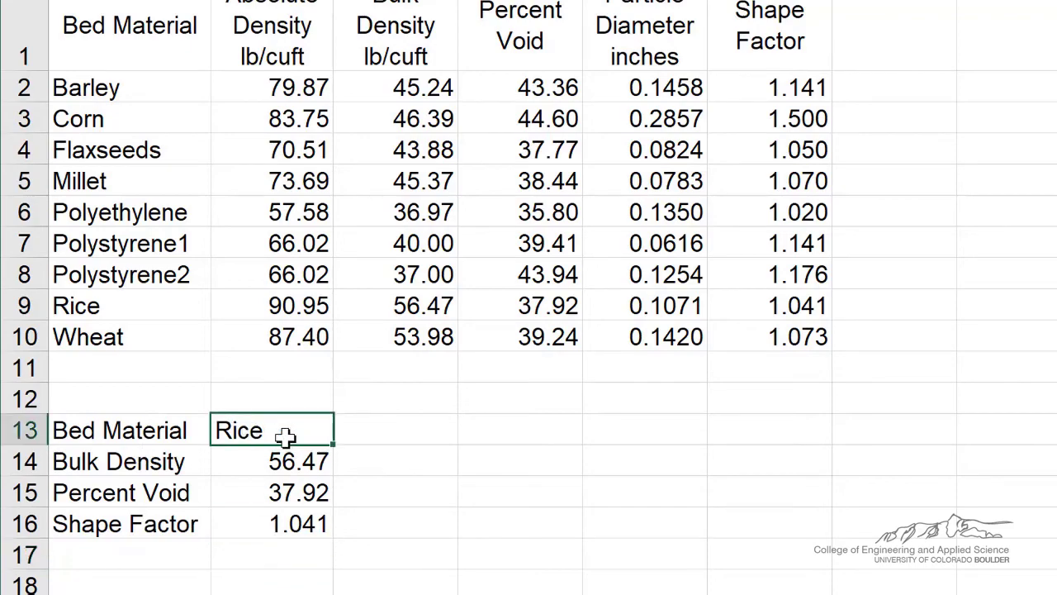
text(Wheat)
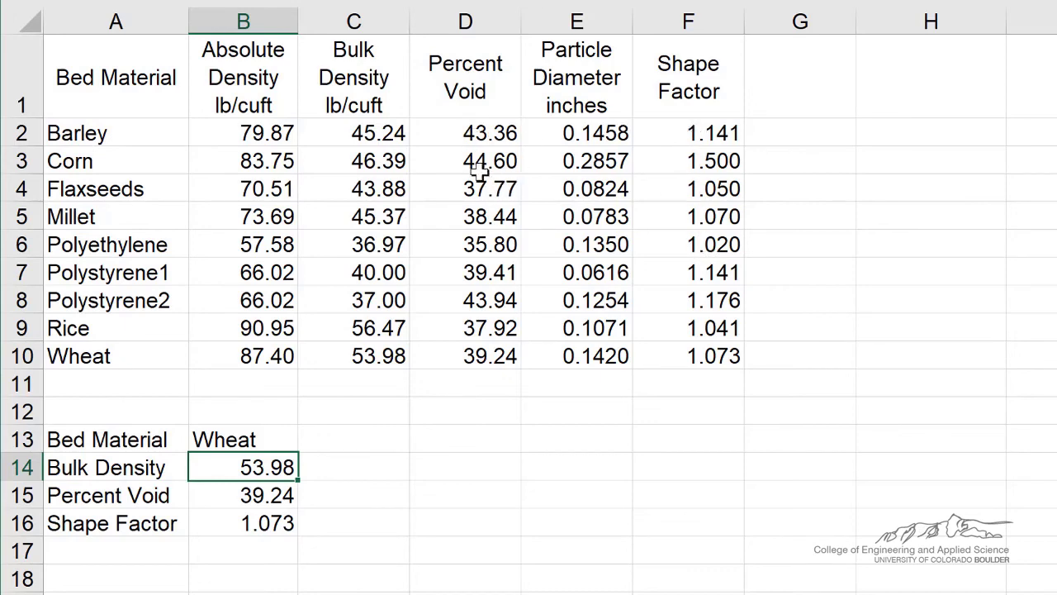
click(477, 209)
click(709, 220)
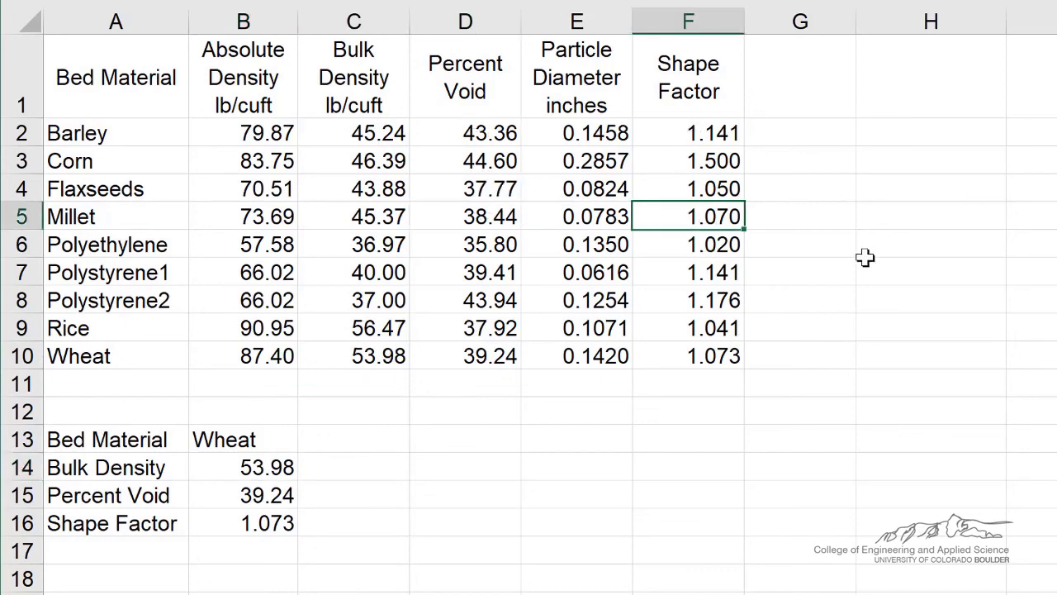